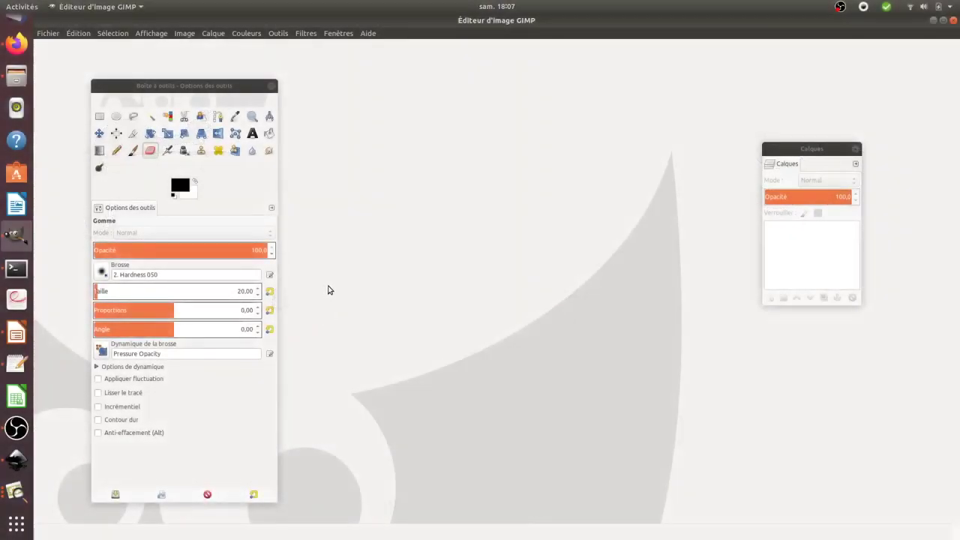
Rearrange the toolbox window and bring up the new-image dialog at its 600 × 400 default.
left_click_drag(253, 96, 226, 73)
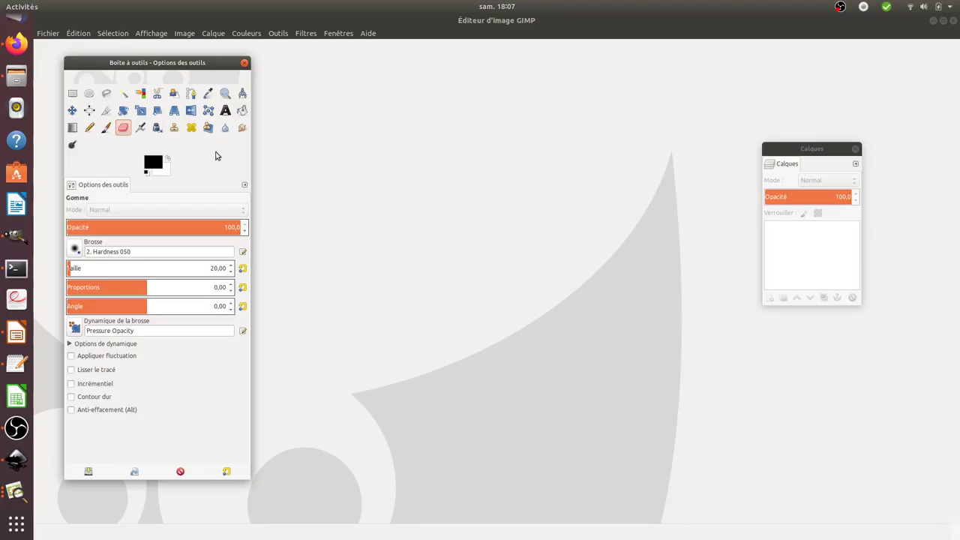
left_click_drag(213, 68, 198, 85)
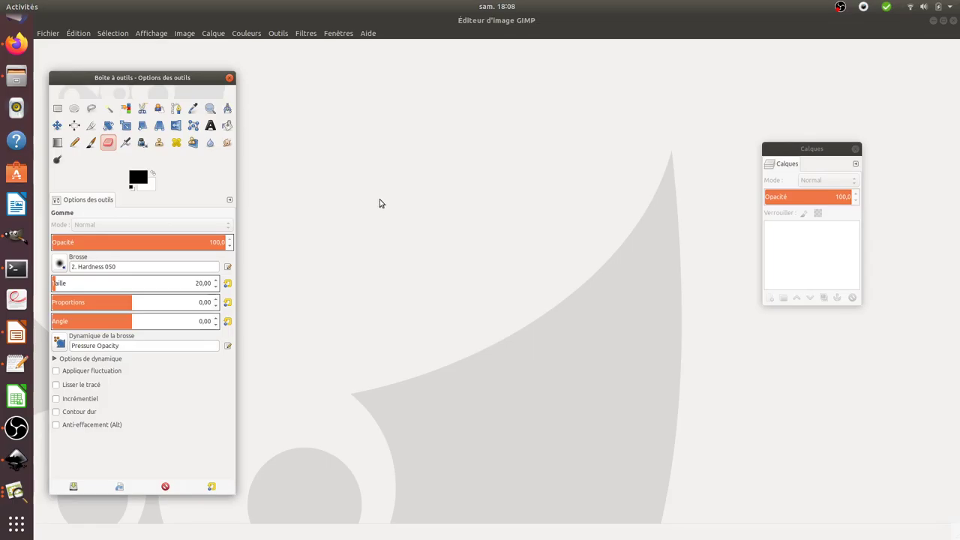
left_click_drag(207, 81, 211, 63)
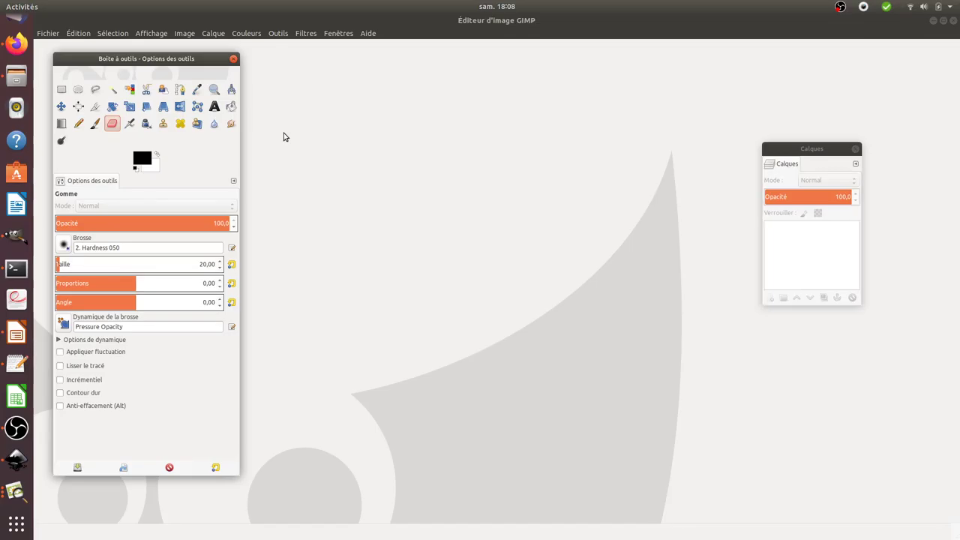
key("ctrl+n")
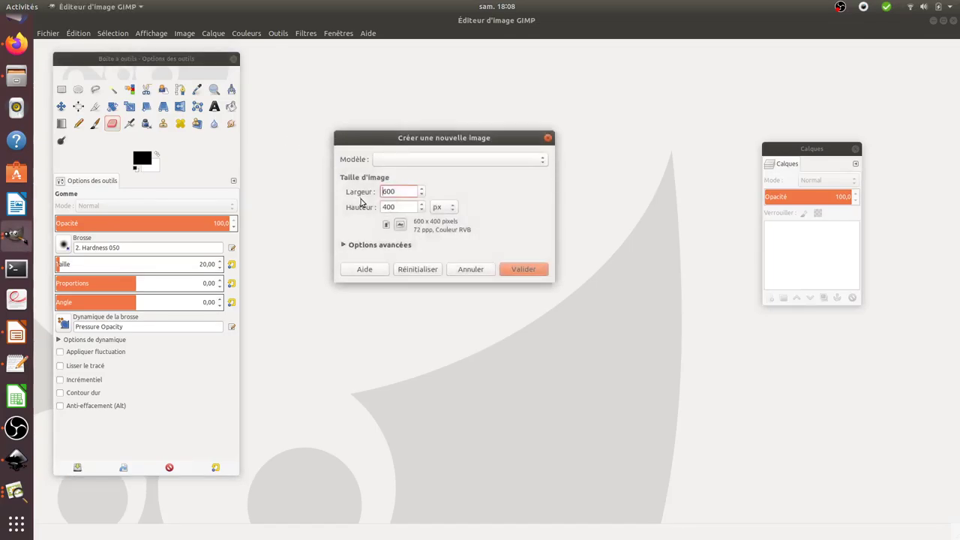
Confirm the 600 × 400 image, which gets a single transparent Arrière-plan layer.
left_click(519, 269)
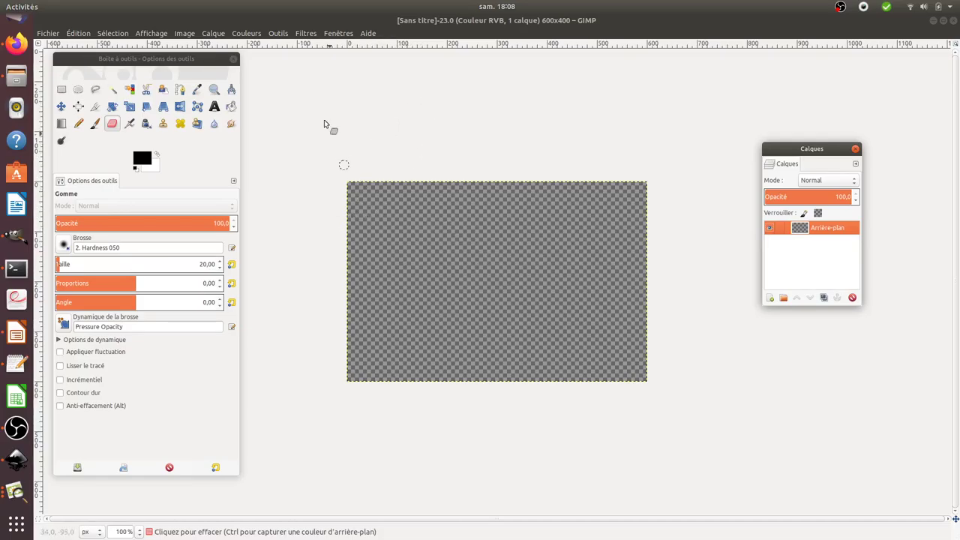
Type 'Hey you, how are you doing?' on the canvas and enlarge the selected text toward size 32.
left_click(213, 105)
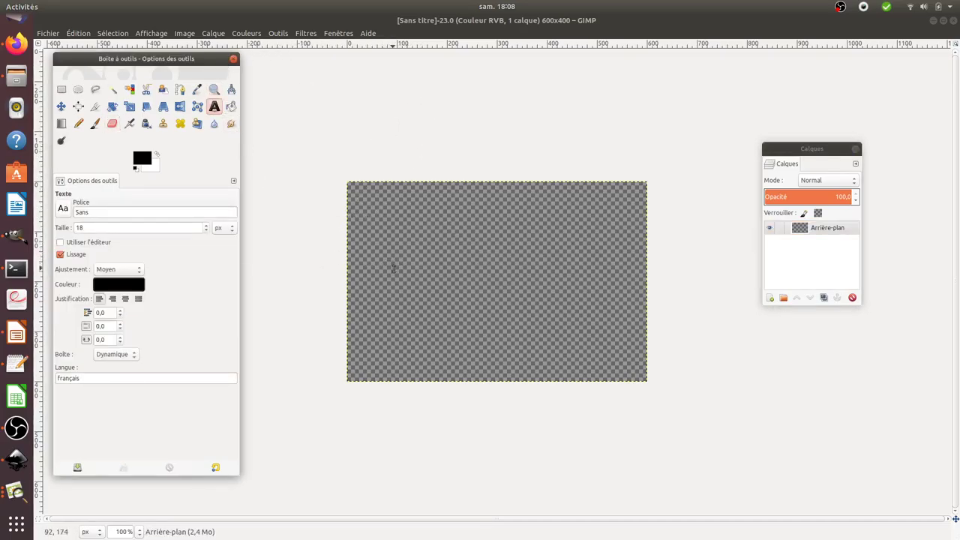
left_click(381, 257)
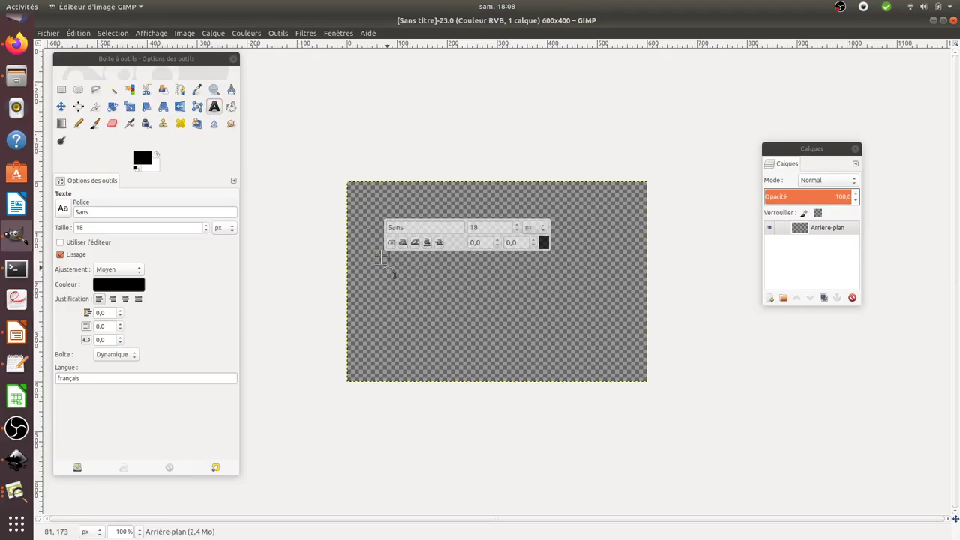
type("Hey")
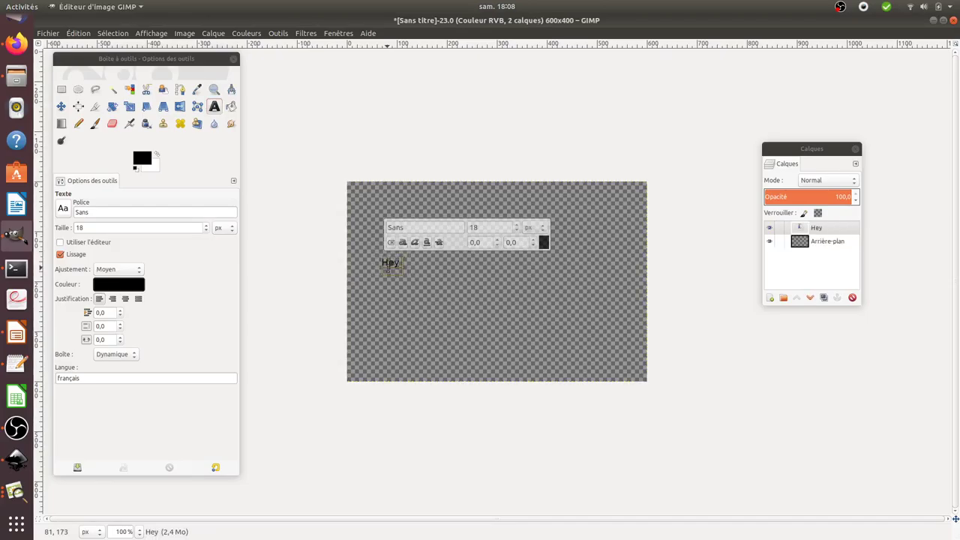
type(" you, how")
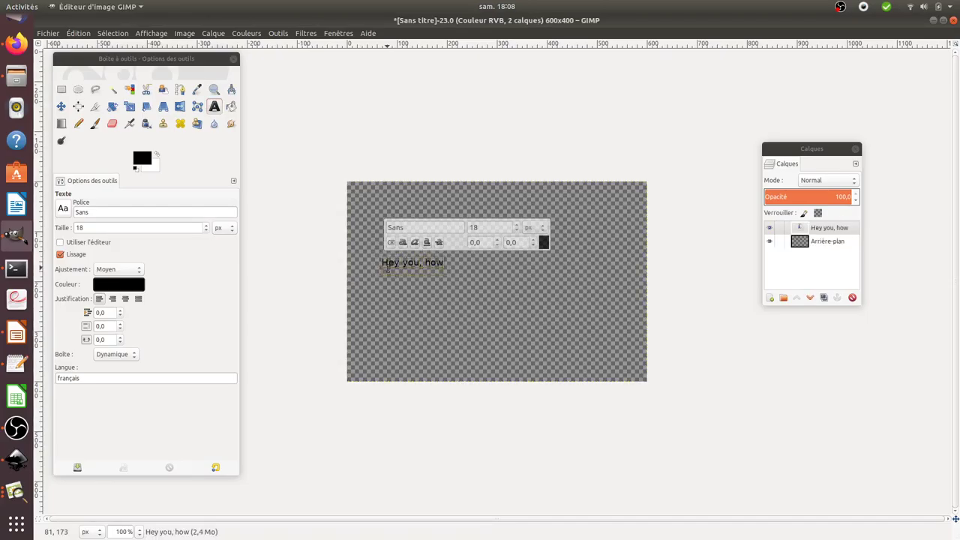
type(" are you doing")
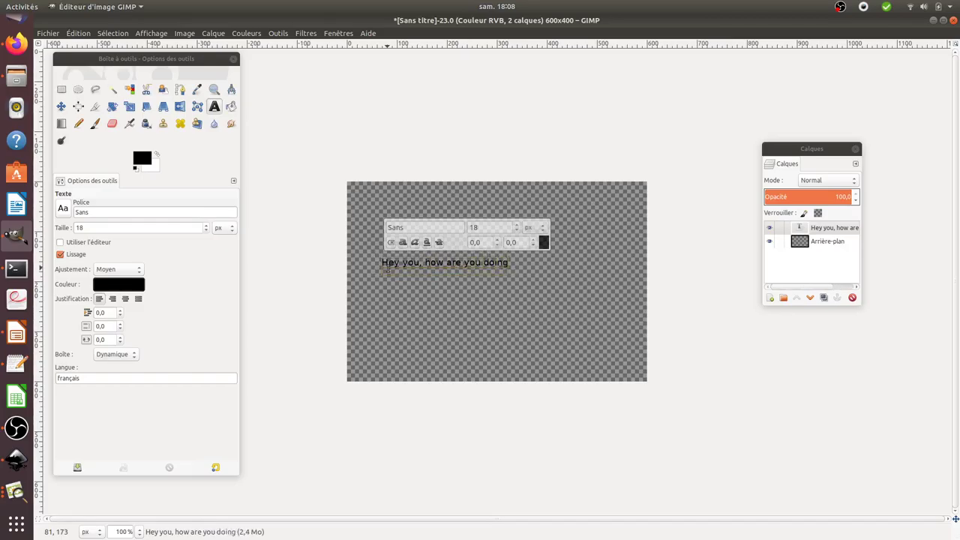
type("?")
left_click_drag(387, 268, 513, 264)
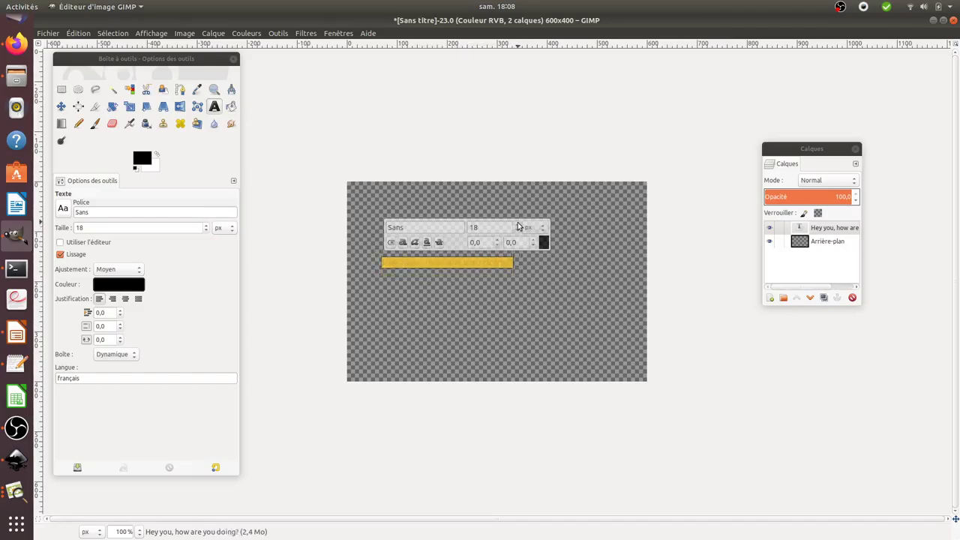
scroll(518, 226, "up", 5)
scroll(518, 226, "up", 8)
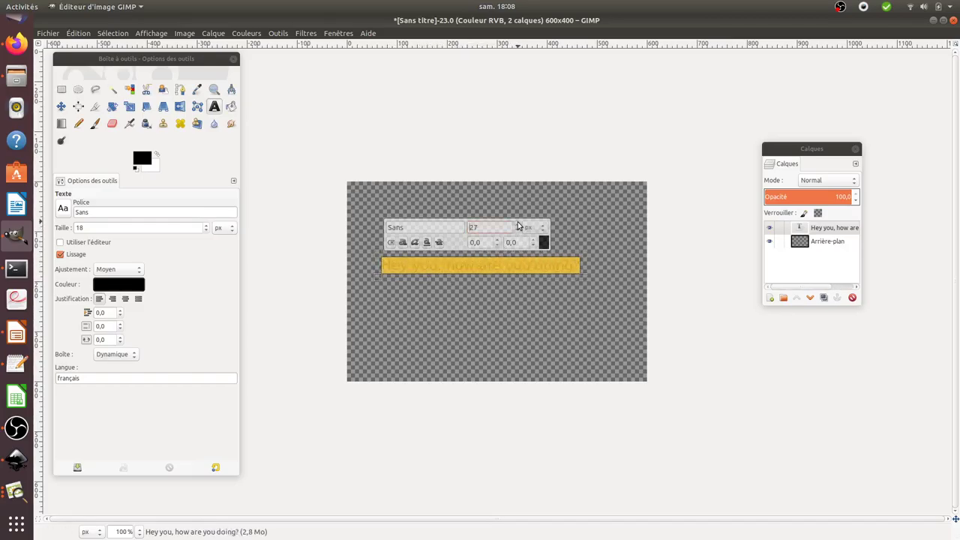
scroll(518, 227, "up", 1)
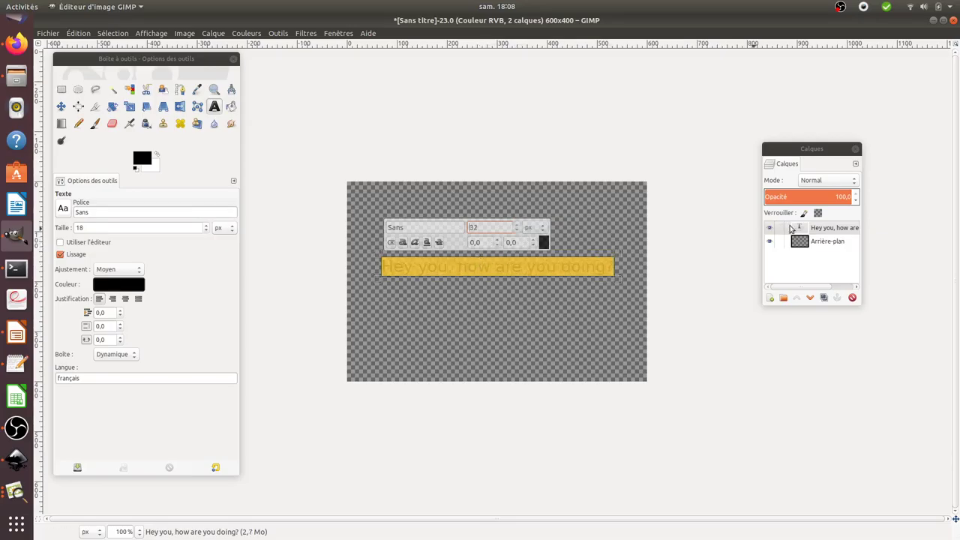
Reselect the text layer after cancelling a stray new-layer dialog, then pick the Move tool.
left_click(828, 230)
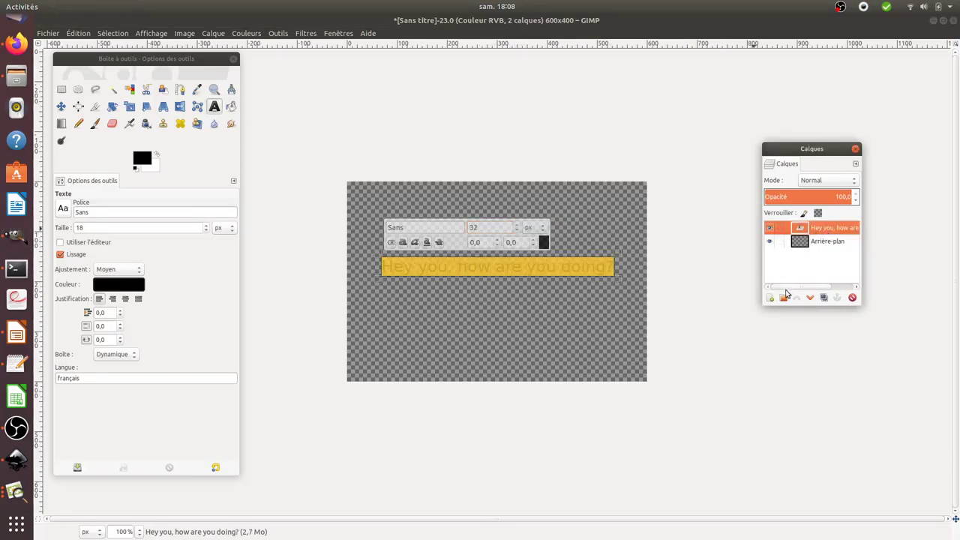
left_click(770, 298)
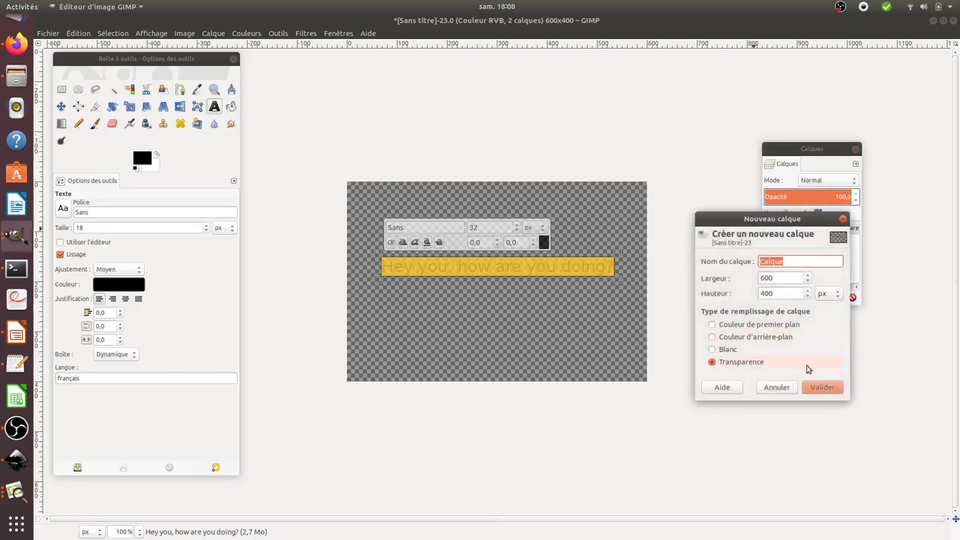
left_click(789, 389)
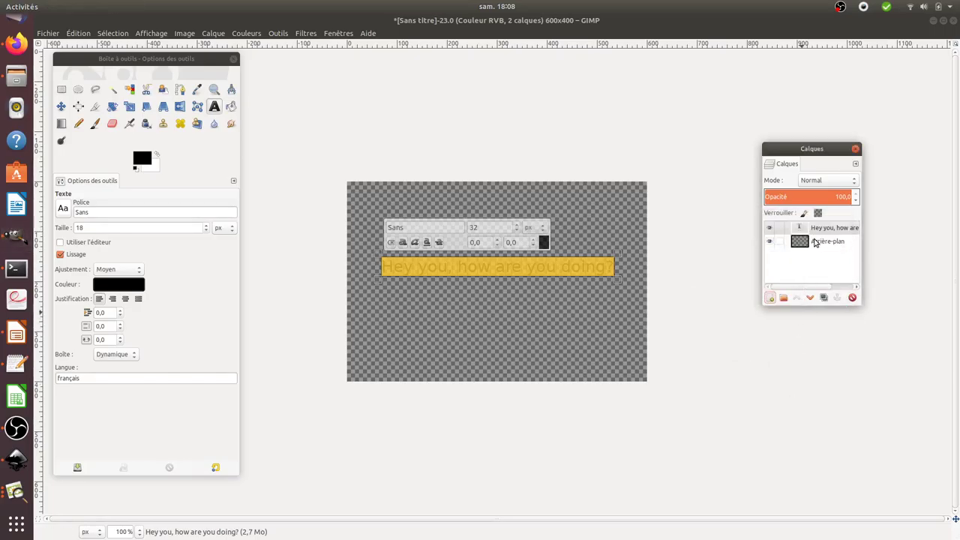
left_click(809, 242)
left_click(821, 229)
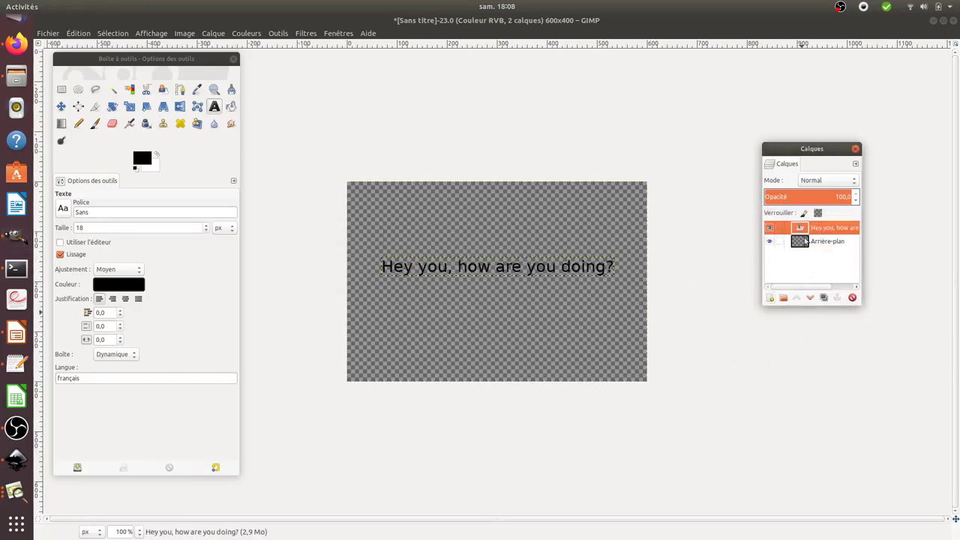
left_click(60, 107)
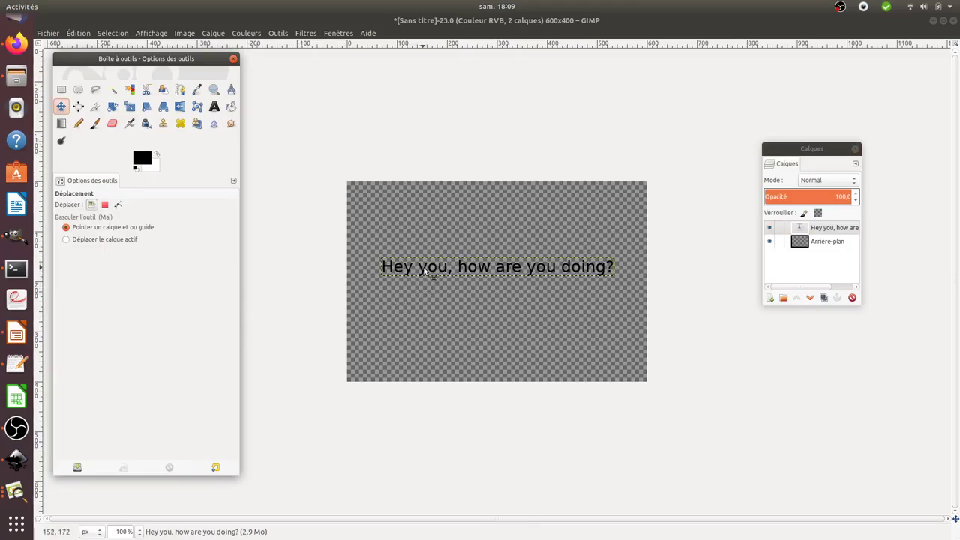
Drag the text line upward, then nudge it slightly back down toward the centre.
left_click(425, 272)
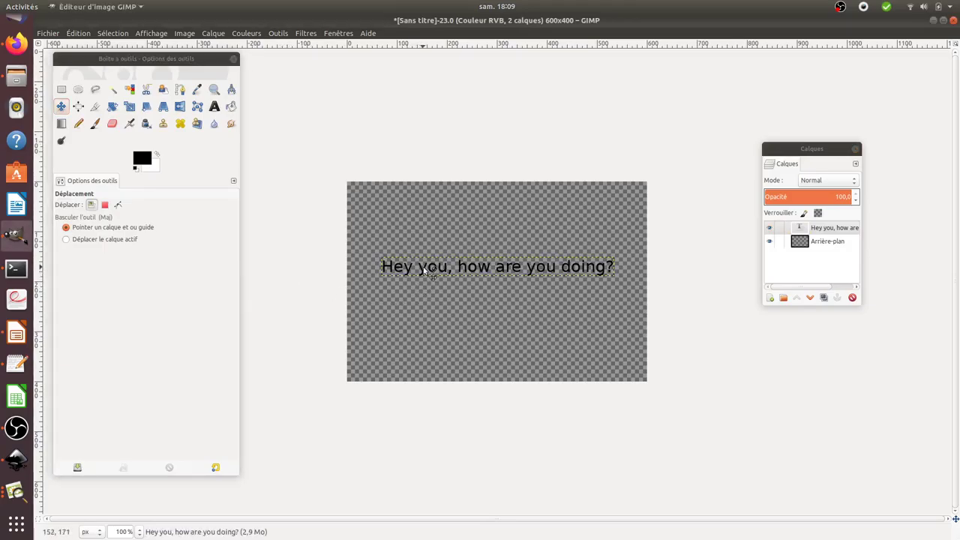
left_click_drag(432, 274, 409, 233)
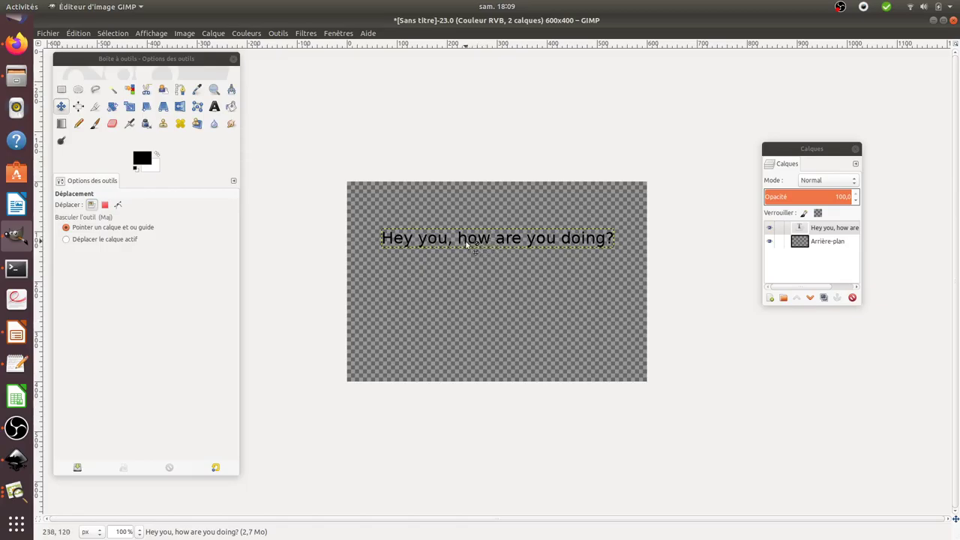
left_click_drag(477, 240, 477, 260)
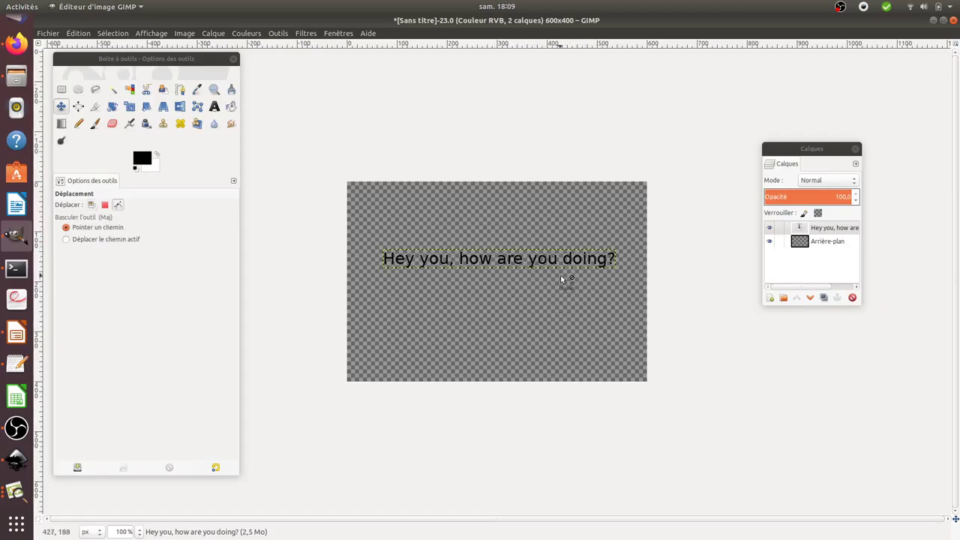
Add a new layer named Calque with Blanc (white) fill above the text.
left_click(771, 298)
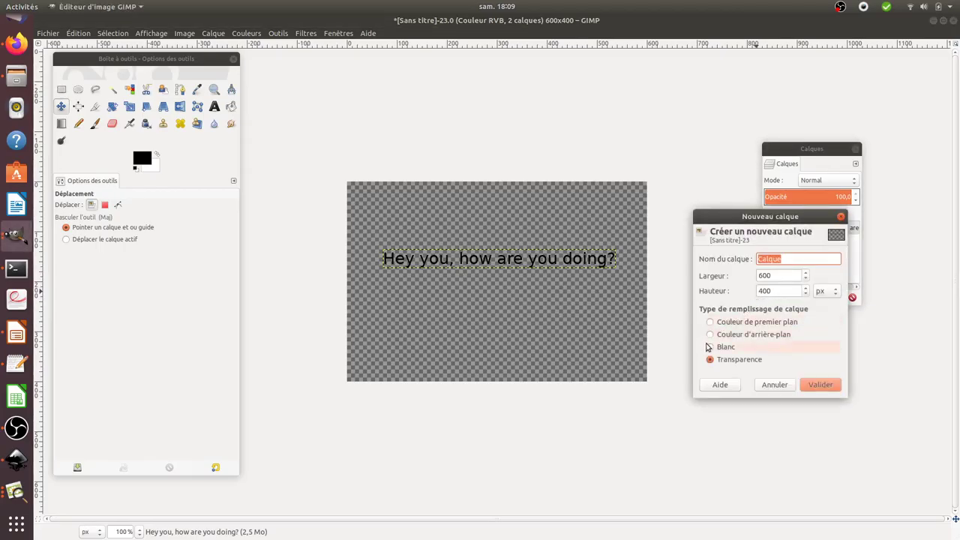
left_click(710, 347)
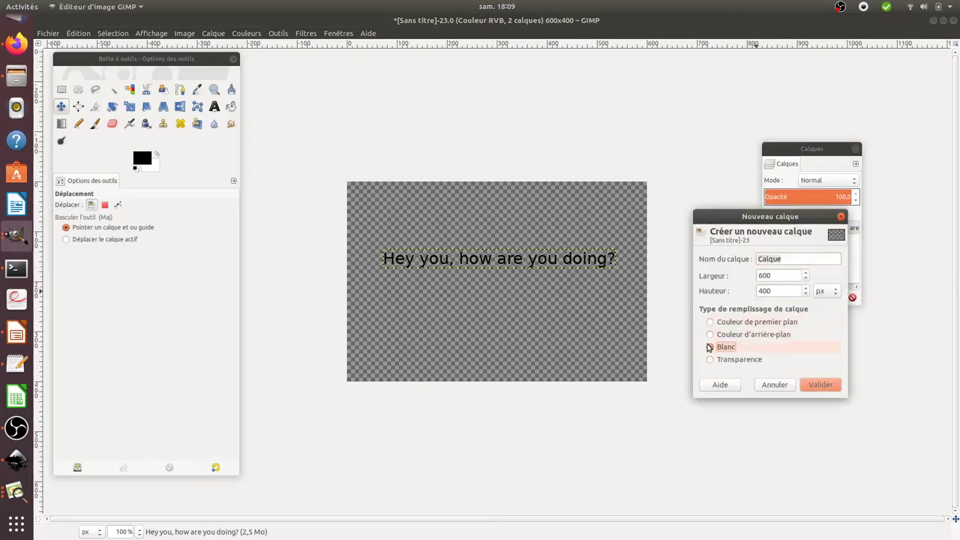
left_click(819, 385)
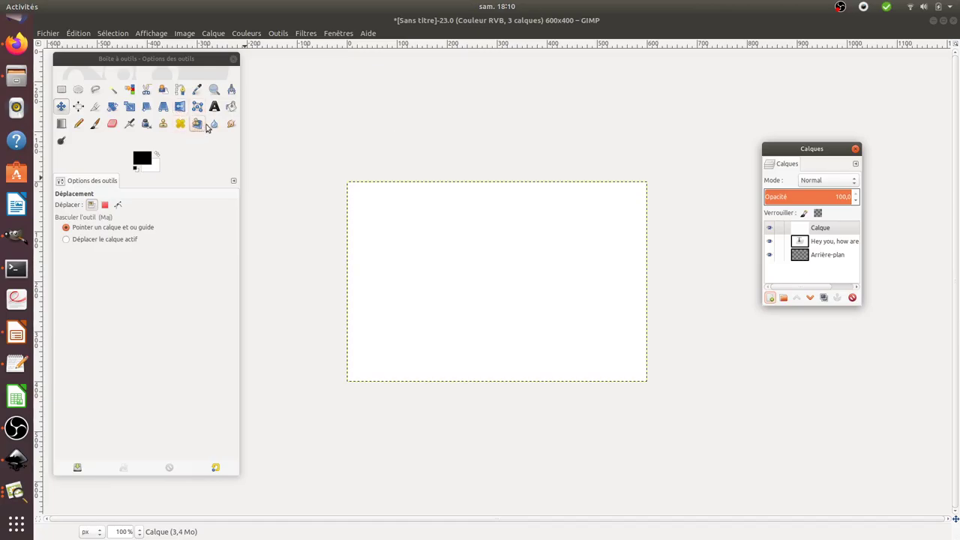
Set the foreground colour to grey 756c6c and bucket-fill the whole Calque layer with it.
left_click(231, 106)
left_click(141, 157)
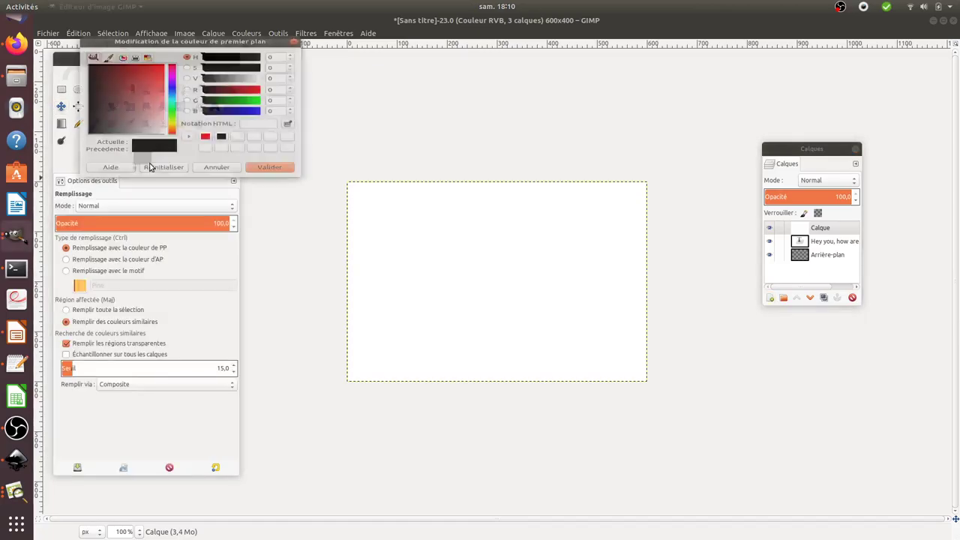
left_click(107, 121)
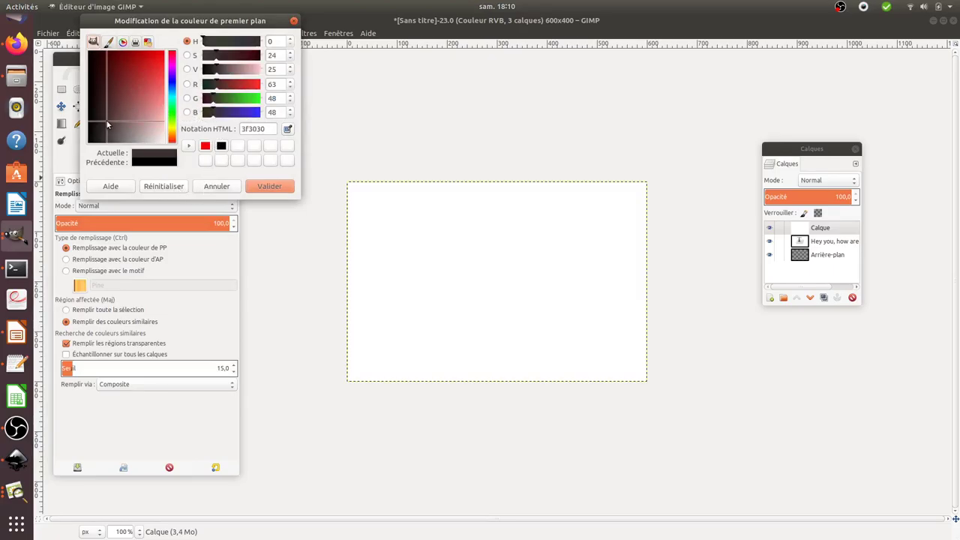
left_click_drag(114, 132, 125, 141)
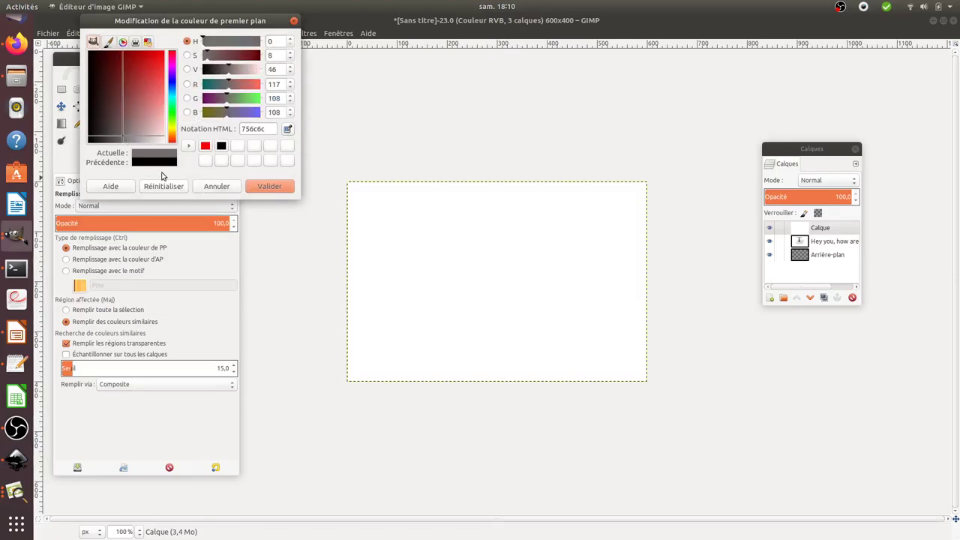
left_click(255, 187)
left_click(377, 225)
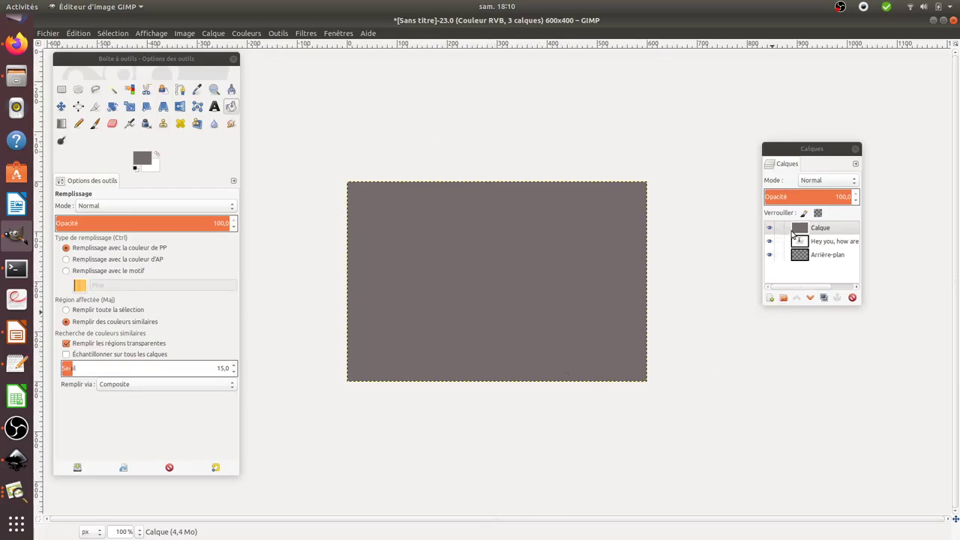
Select the Calque layer and turn off its visibility.
left_click(825, 234)
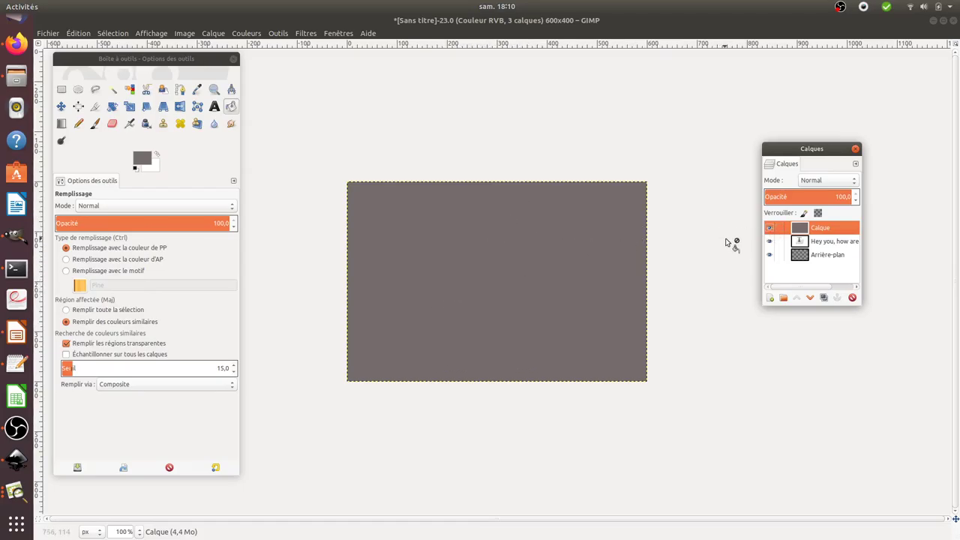
left_click(769, 228)
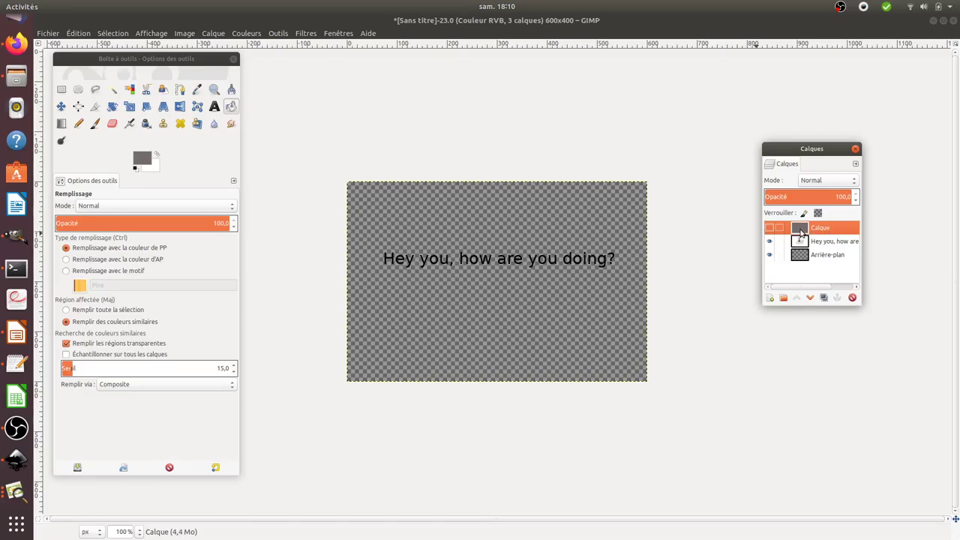
Toggle Calque's visibility, briefly open the text for editing, then select Calque and show it again.
left_click(769, 228)
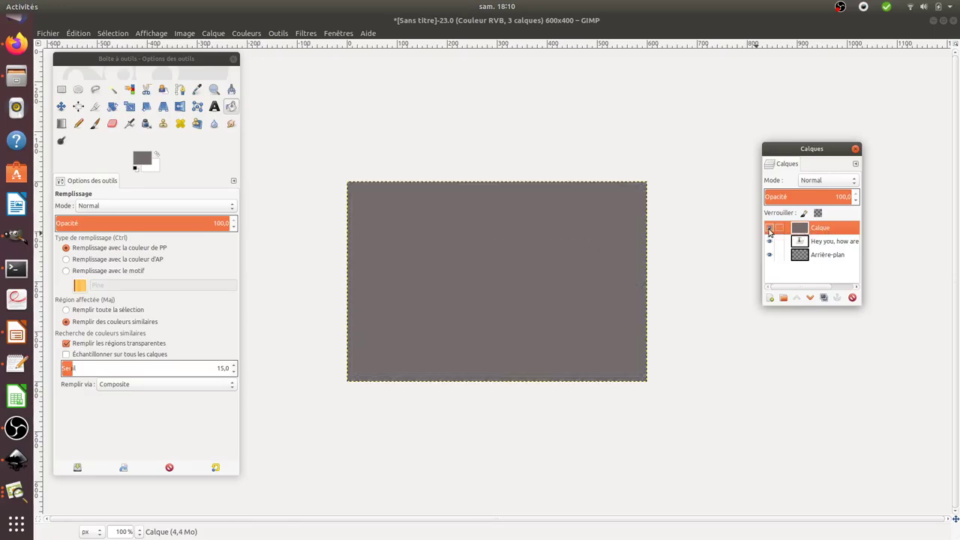
left_click(768, 229)
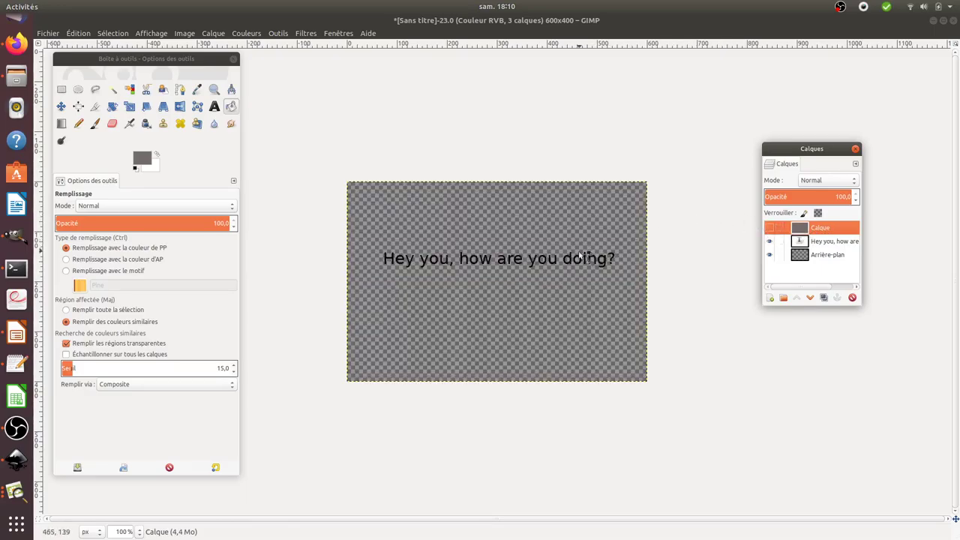
left_click(215, 106)
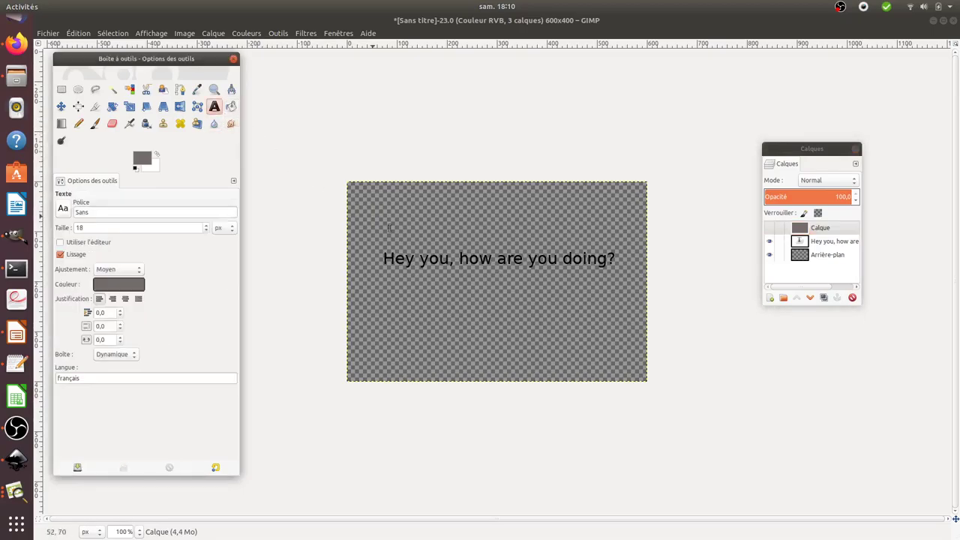
left_click(454, 259)
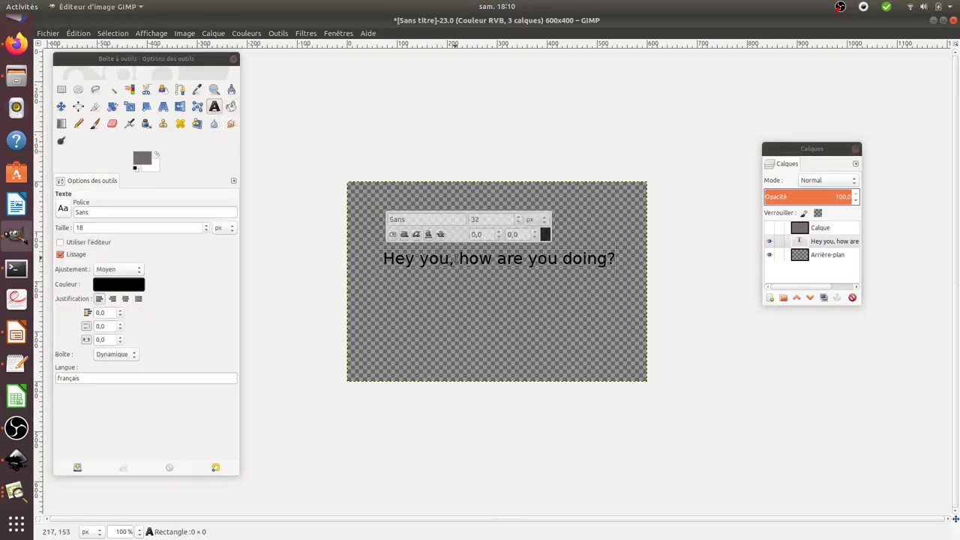
left_click(62, 90)
left_click(831, 228)
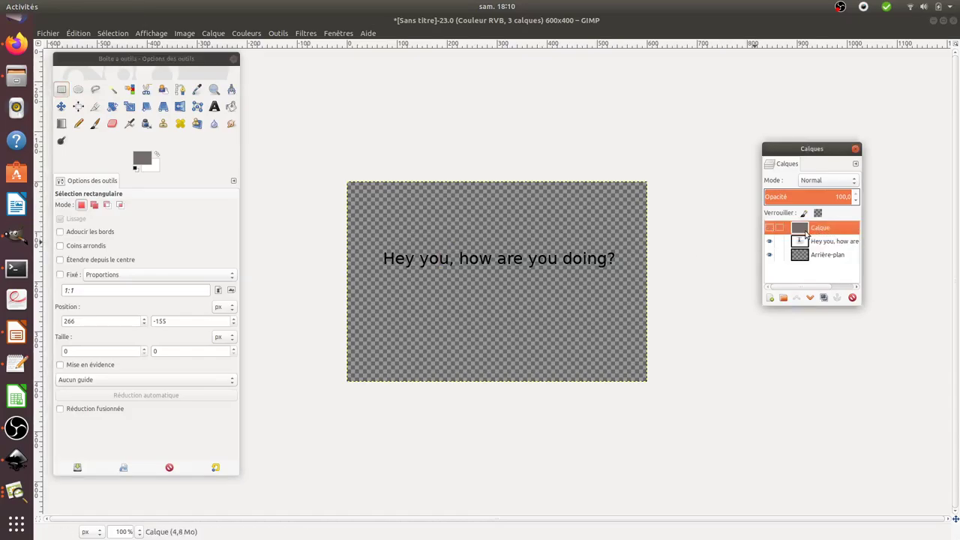
left_click(769, 228)
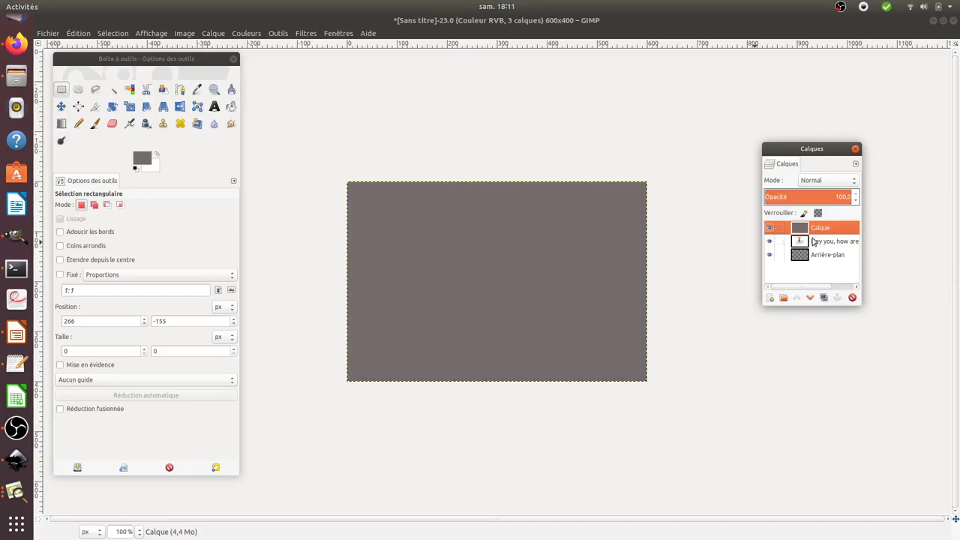
Lower the Calque layer twice to the bottom and select the text layer.
left_click(811, 298)
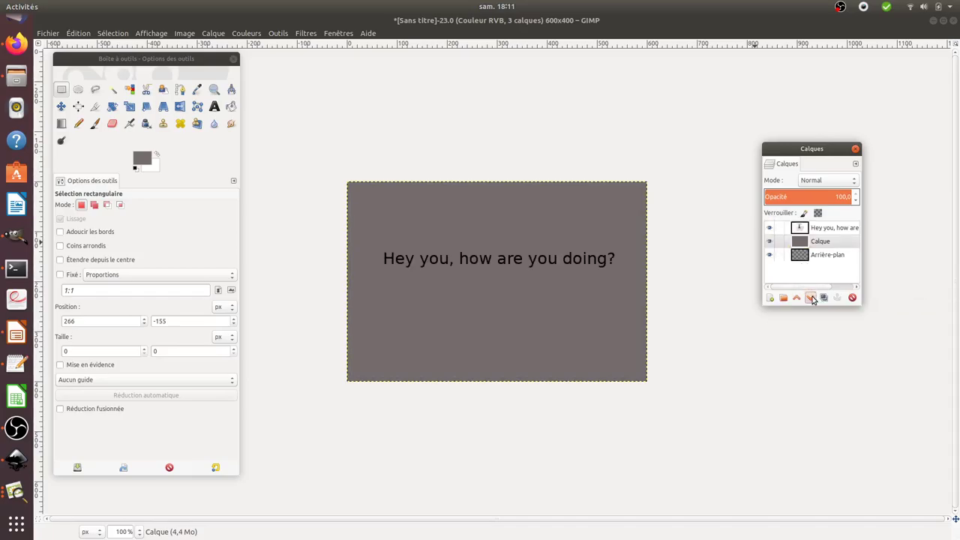
left_click(810, 298)
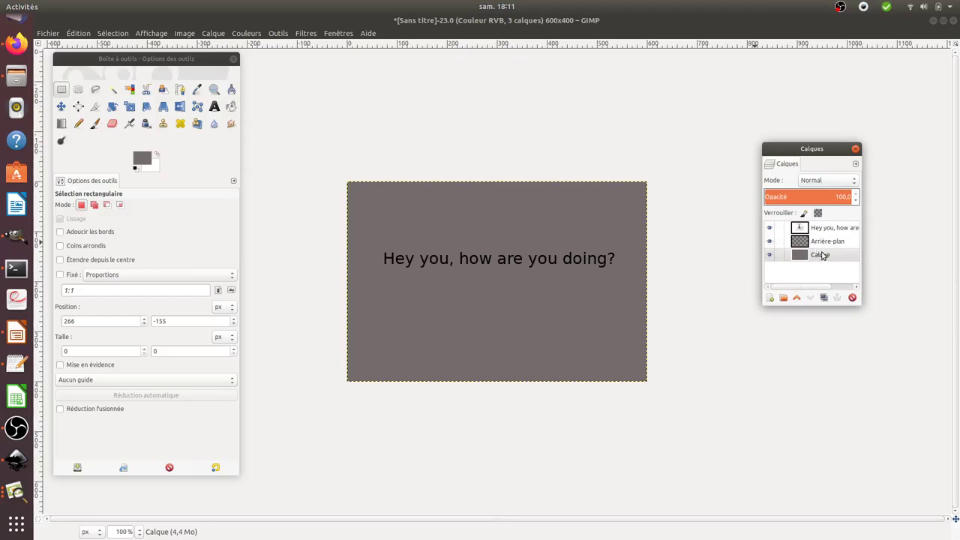
left_click(214, 107)
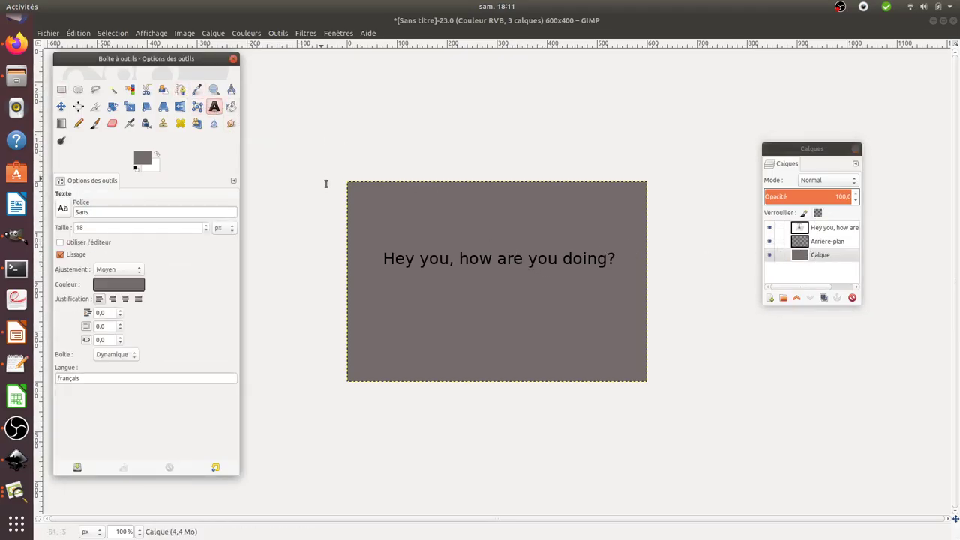
left_click(848, 229)
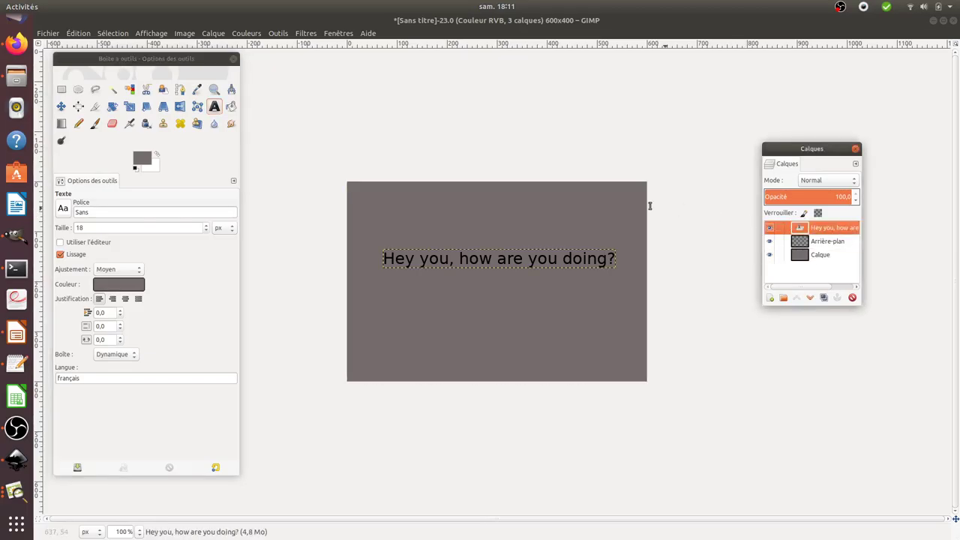
Add a second text line 'very weel and you?' below 'Hey you, how are you doing?'.
left_click(513, 259)
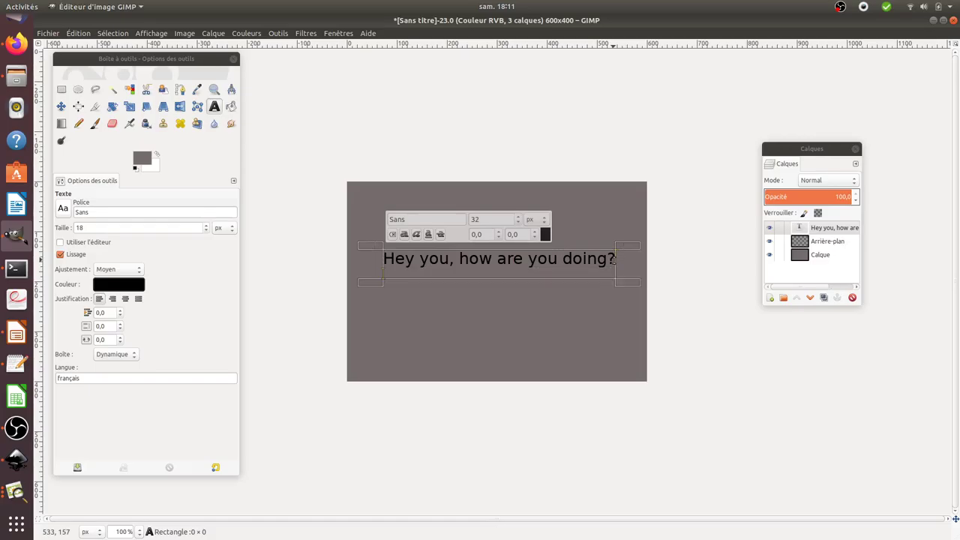
key("Return")
type("very wee")
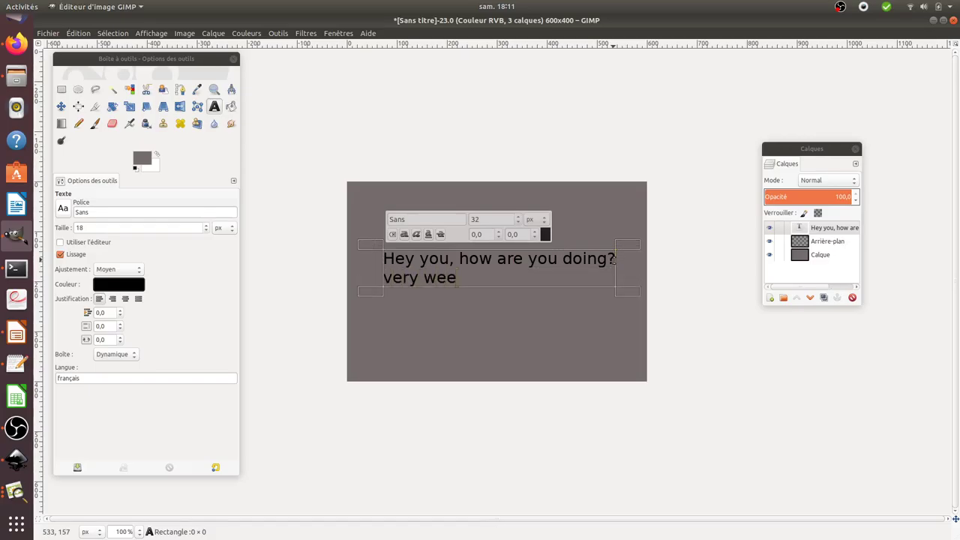
key("BackSpace")
type("ll and you?")
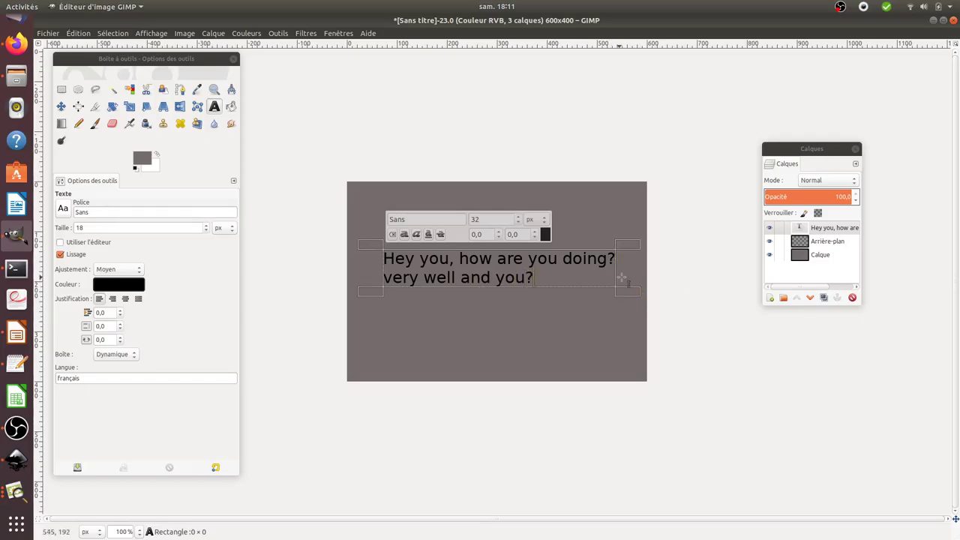
left_click(846, 248)
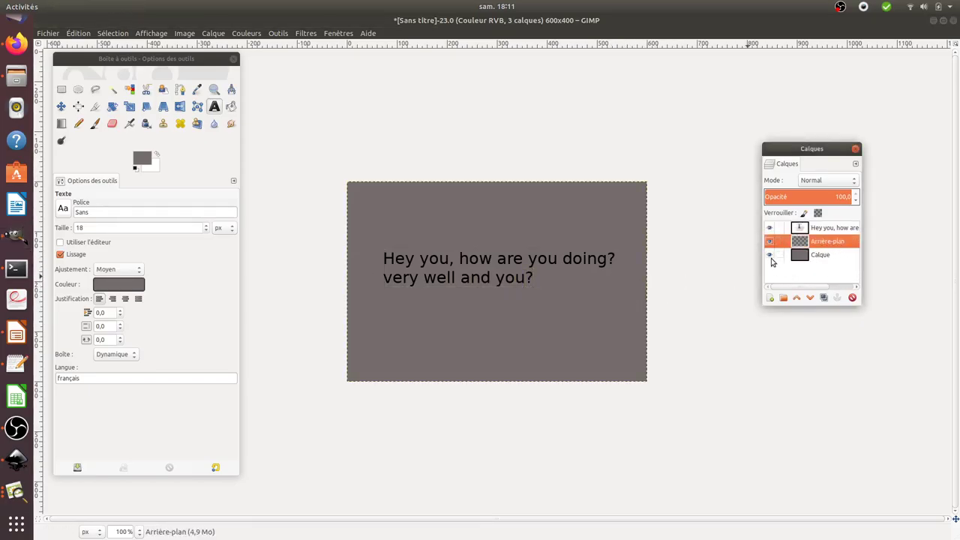
Lower the text layer twice, then raise it back above the grey layer.
left_click(831, 229)
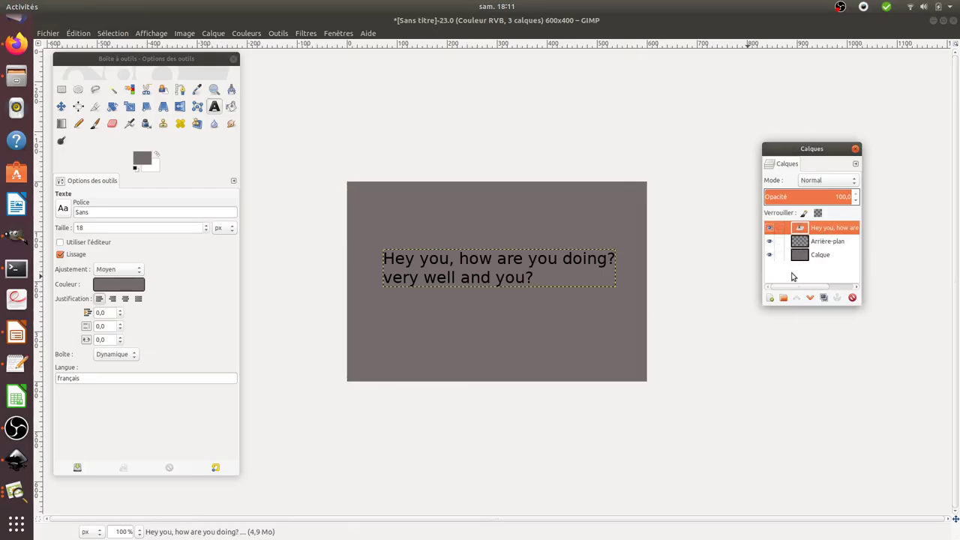
left_click(810, 298)
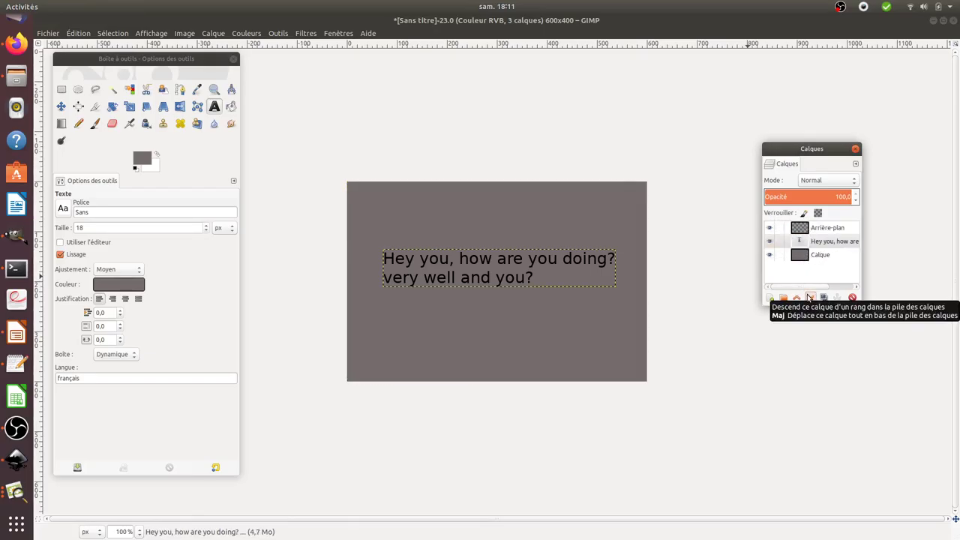
left_click(810, 298)
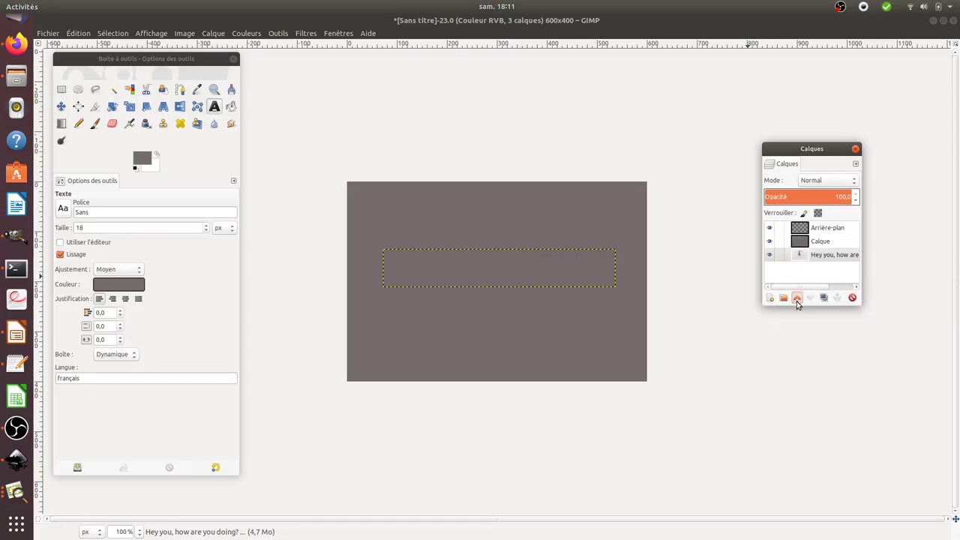
left_click(796, 298)
left_click(796, 298)
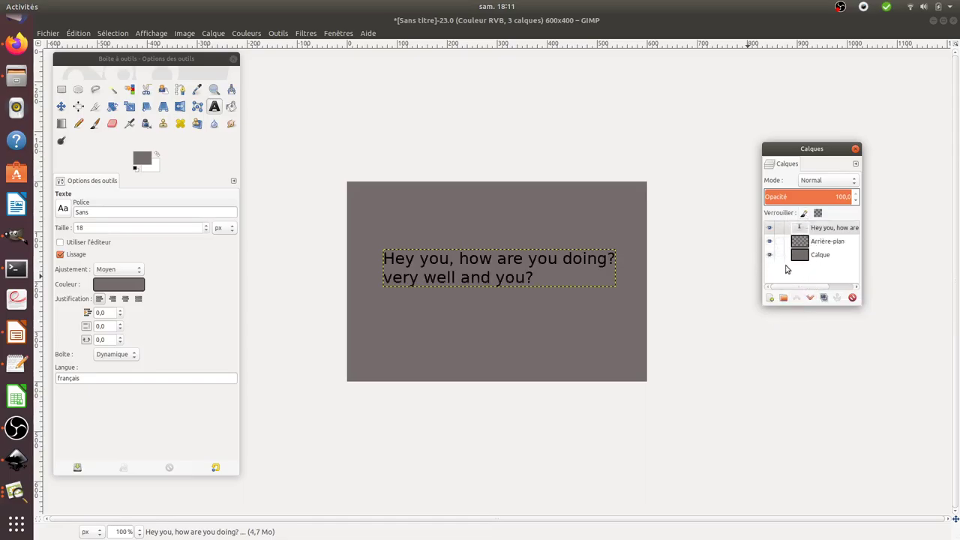
Toggle the text layer's visibility, link Arrière-plan, and add a new layer group at the top.
left_click(768, 241)
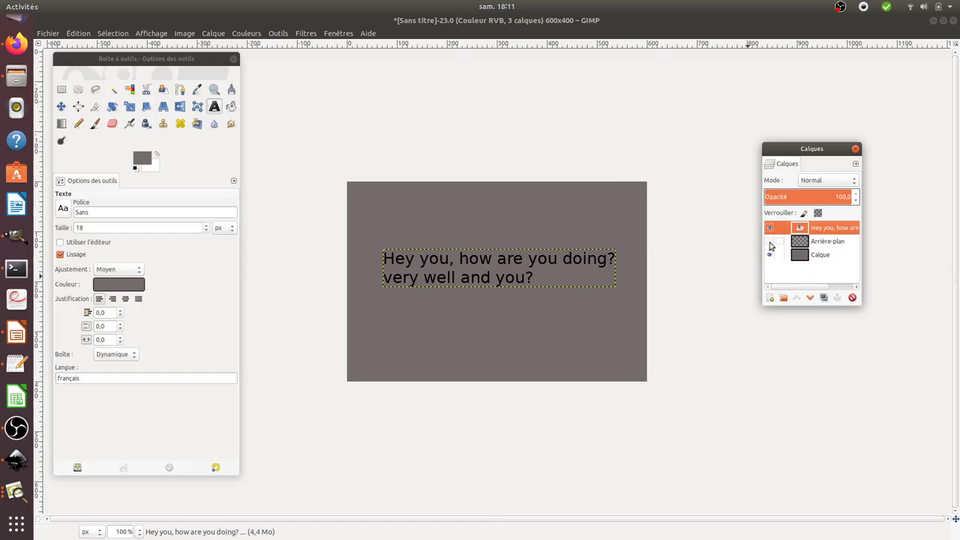
left_click(770, 228)
left_click(770, 228)
left_click(769, 240)
left_click(780, 236)
left_click(784, 298)
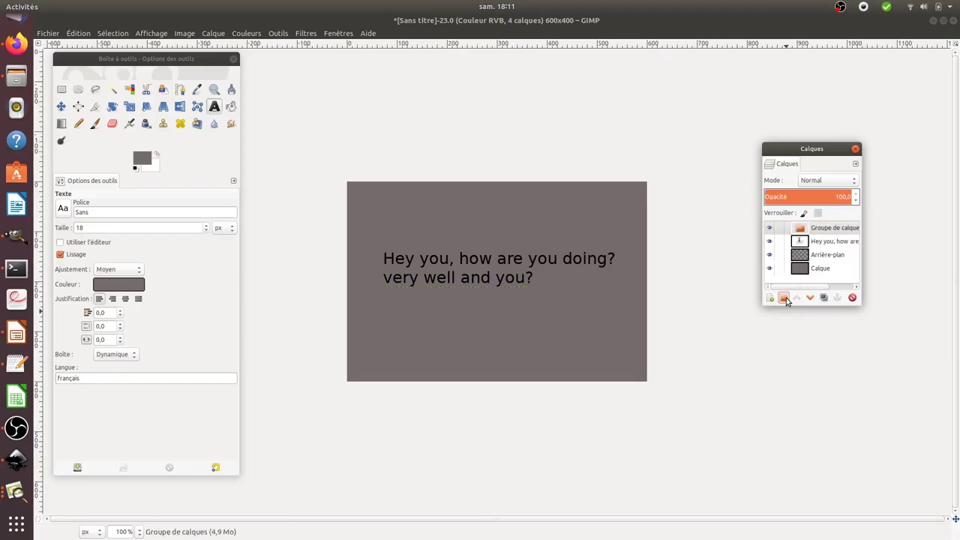
Drag the 'Hey you' text layer into Groupe de calques, then toggle the group's visibility off and on.
left_click(816, 227)
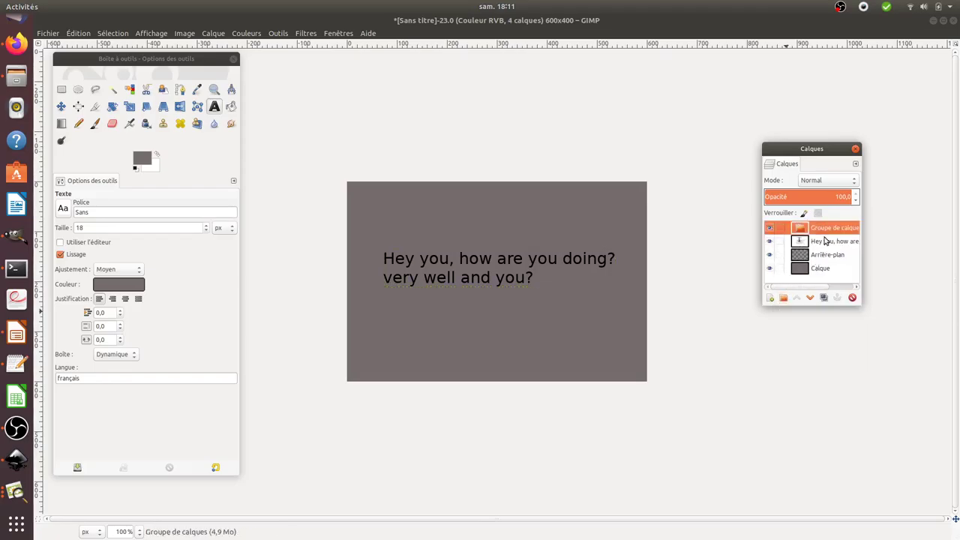
left_click_drag(814, 247, 816, 229)
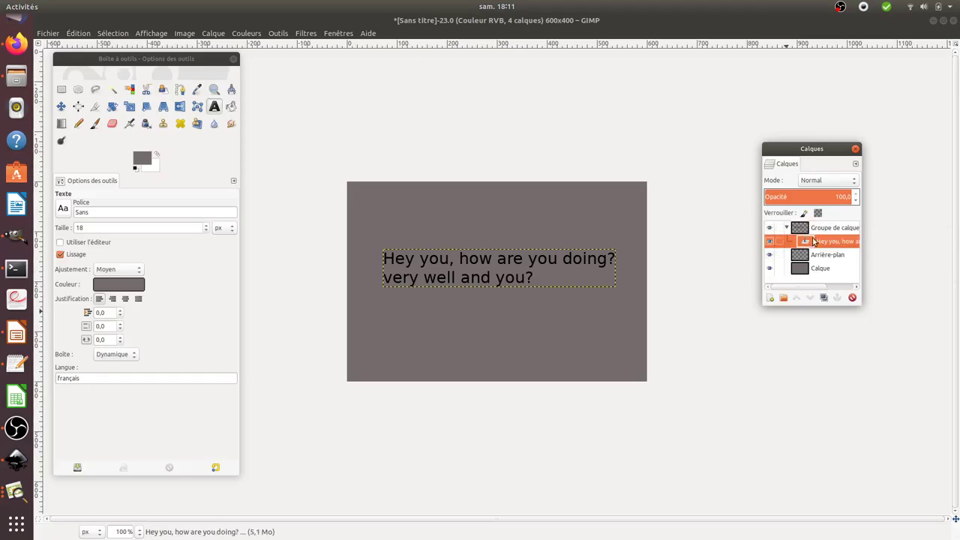
left_click(770, 228)
left_click(770, 228)
left_click(48, 33)
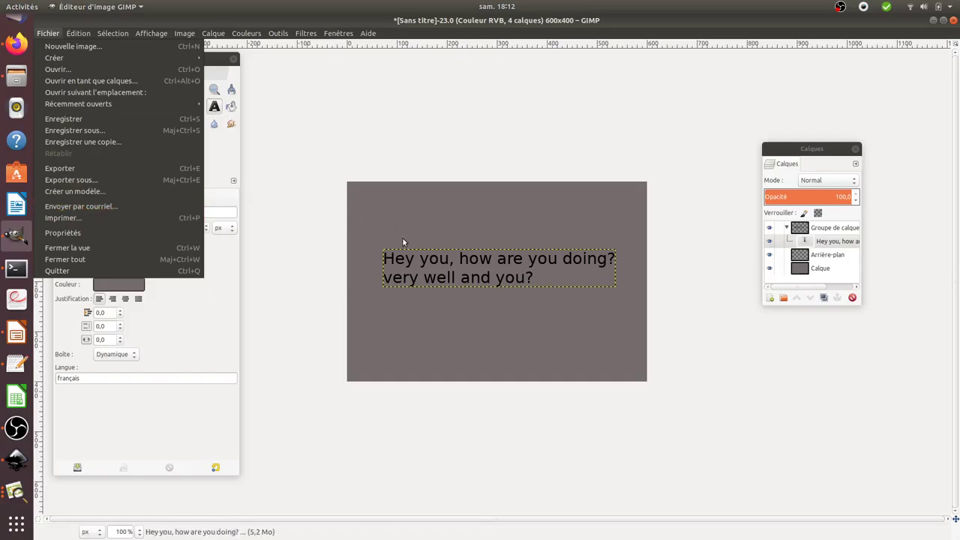
Close the Fichier menu without saving, select the Arrière-plan layer, then switch away from GIMP.
left_click(828, 234)
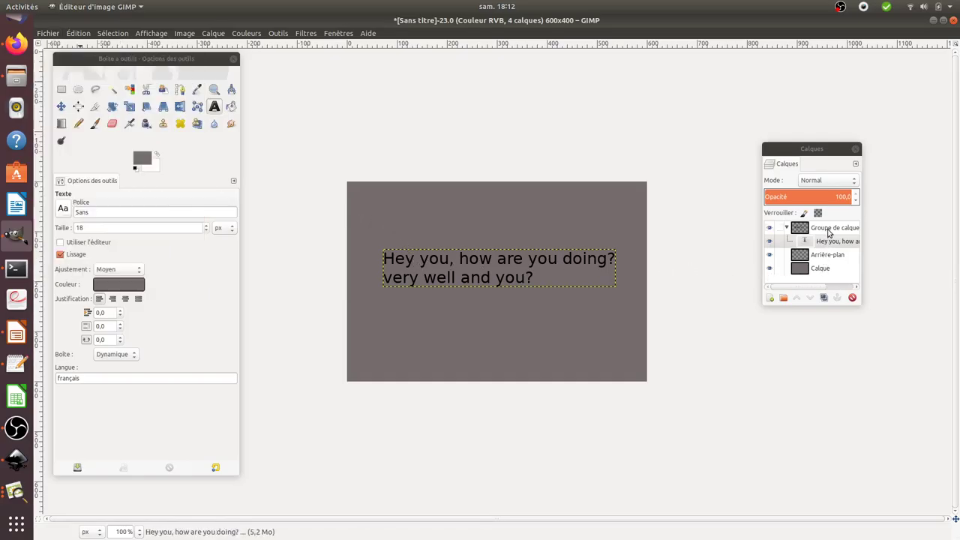
left_click(825, 255)
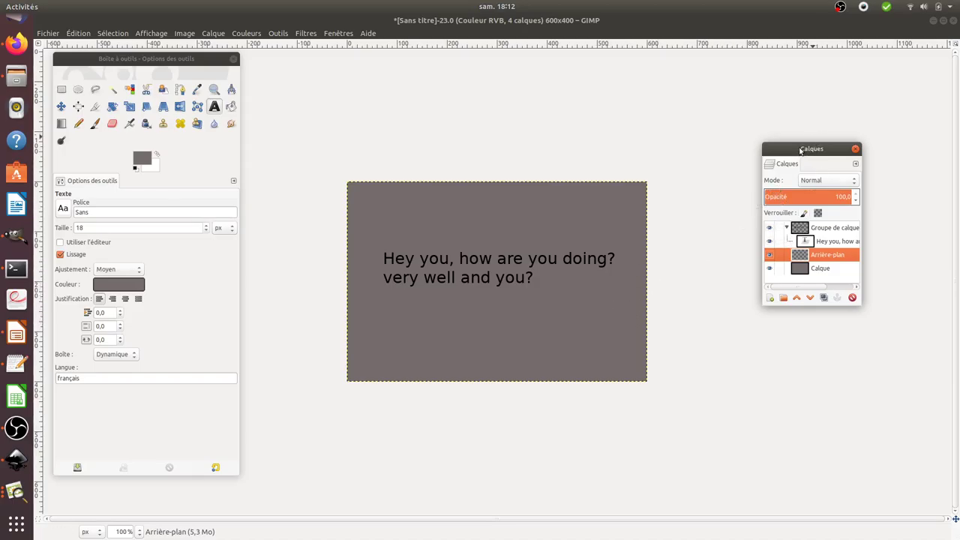
left_click(29, 459)
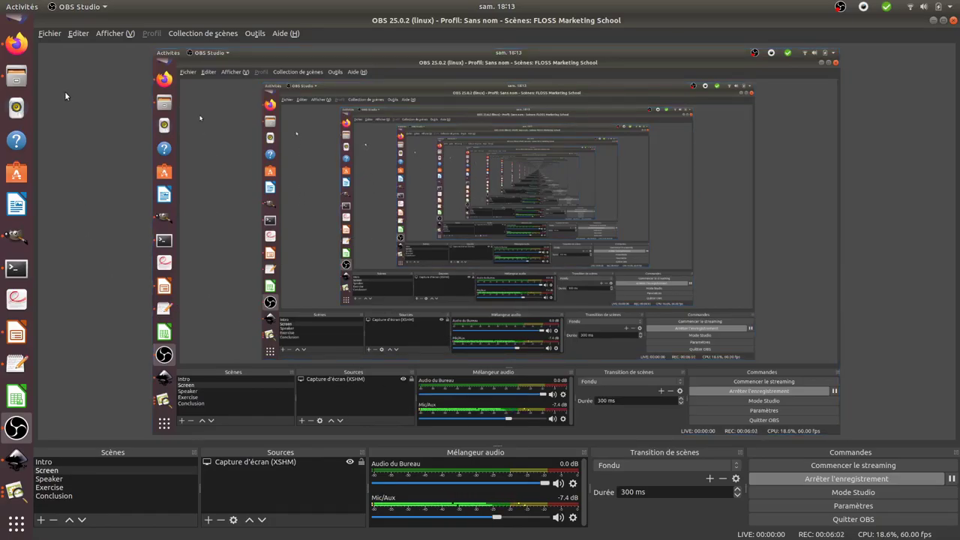
Visit the Firefox course page, then return to the GIMP image with both text lines.
left_click(16, 45)
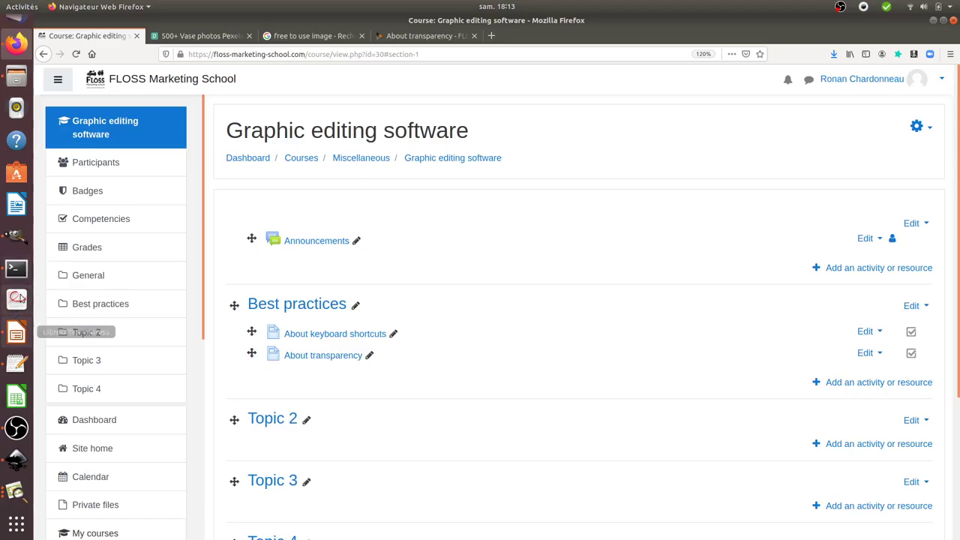
left_click(17, 235)
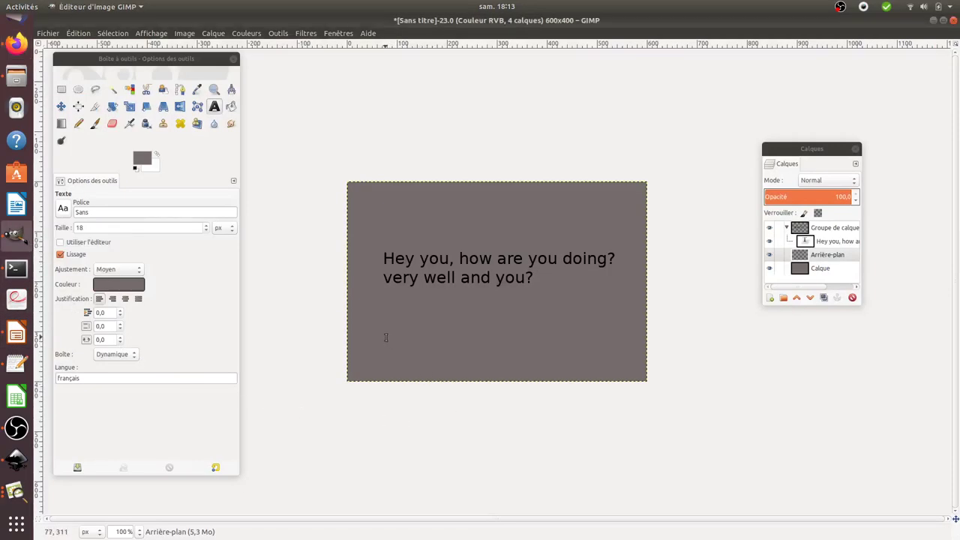